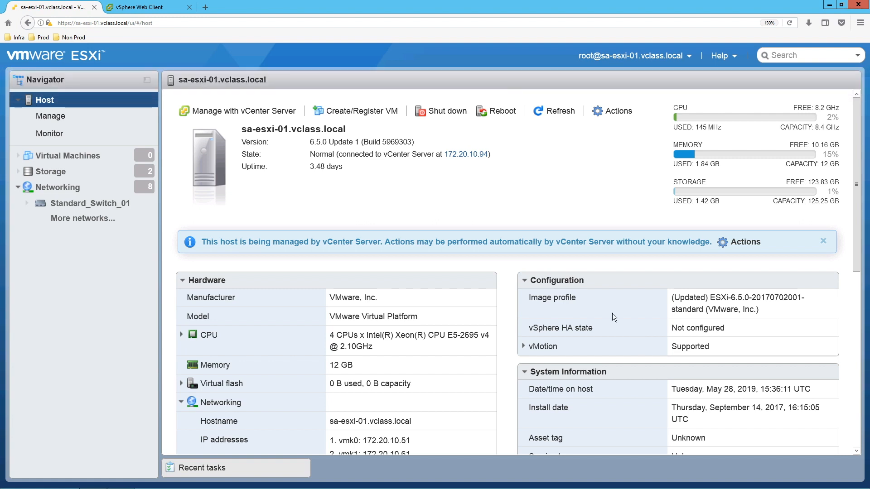
Step: Start a new virtual machine named VM-01 with guest OS family Linux and version CentOS 4/5 or later (32-bit)
{"action": "left_click", "coordinate": [350, 113]}
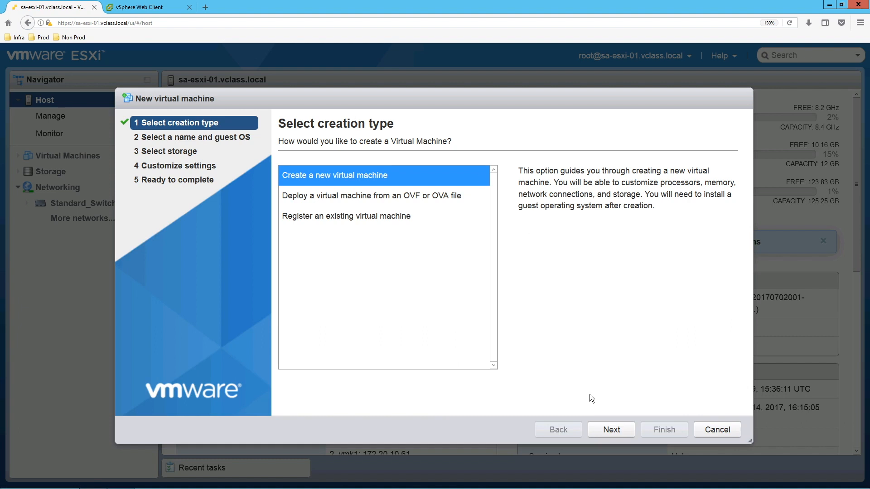
{"action": "left_click", "coordinate": [617, 437]}
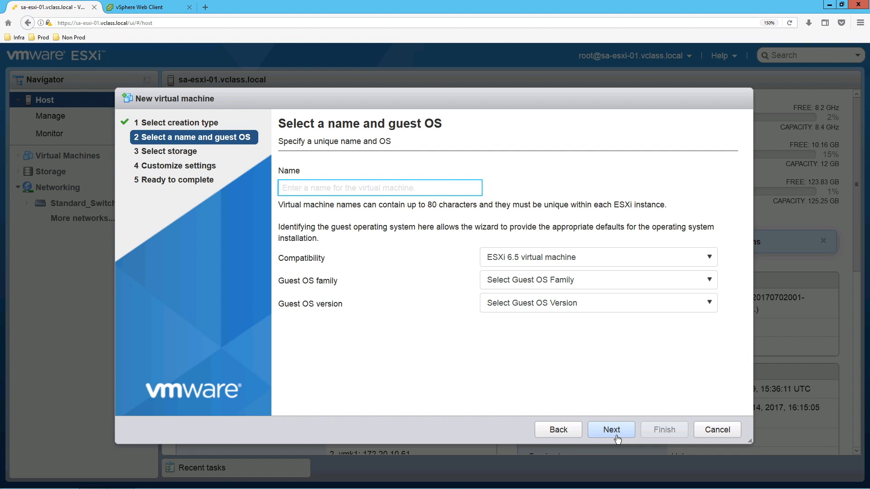
{"action": "type", "text": "VM-01"}
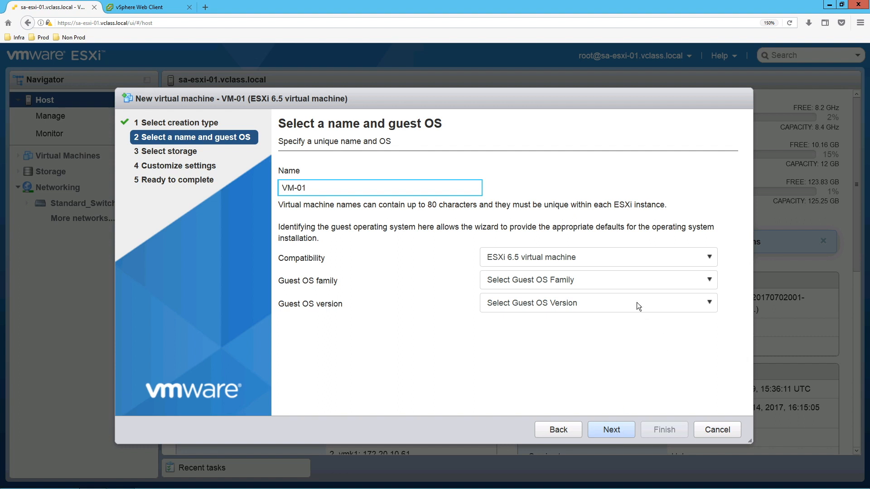
{"action": "left_click", "coordinate": [635, 285]}
{"action": "left_click", "coordinate": [636, 285]}
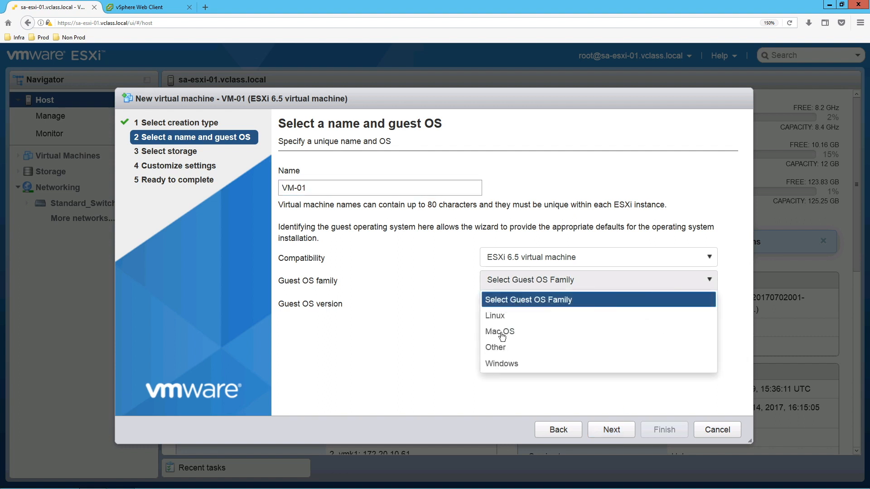
{"action": "left_click", "coordinate": [517, 317]}
{"action": "left_click", "coordinate": [561, 304]}
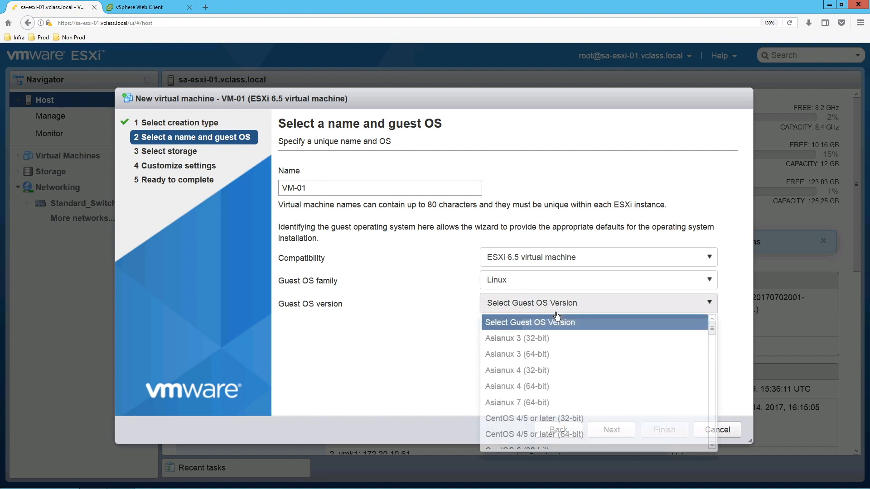
{"action": "left_click", "coordinate": [553, 418]}
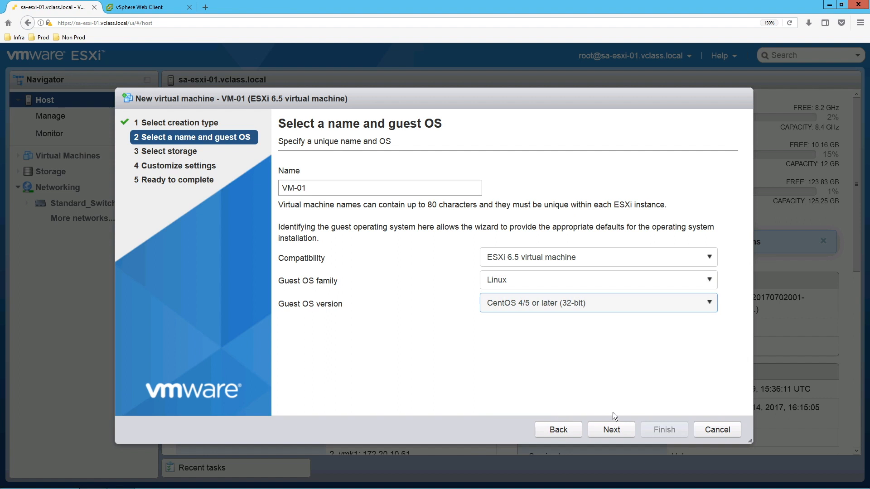
{"action": "left_click", "coordinate": [611, 430]}
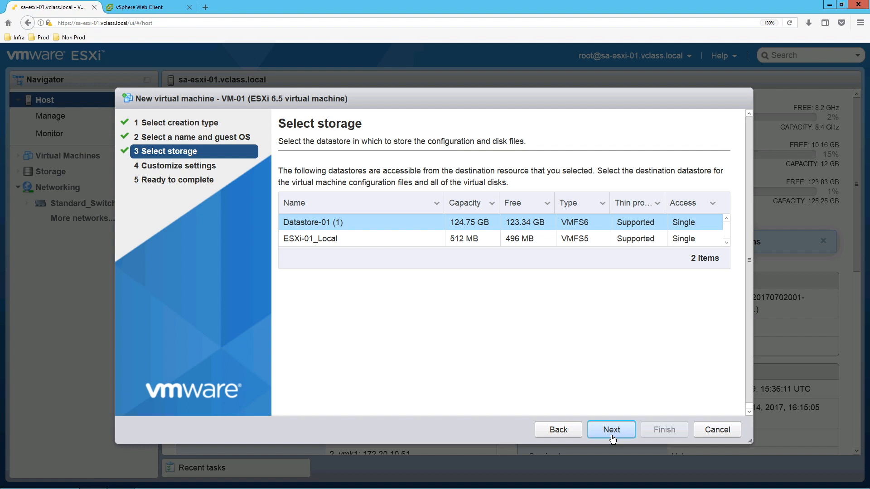
Step: Accept Datastore-01 (1) as storage, attach its CentOS.iso to CD/DVD Drive 1 as a datastore ISO file, and finish creating VM-01
{"action": "left_click", "coordinate": [611, 436]}
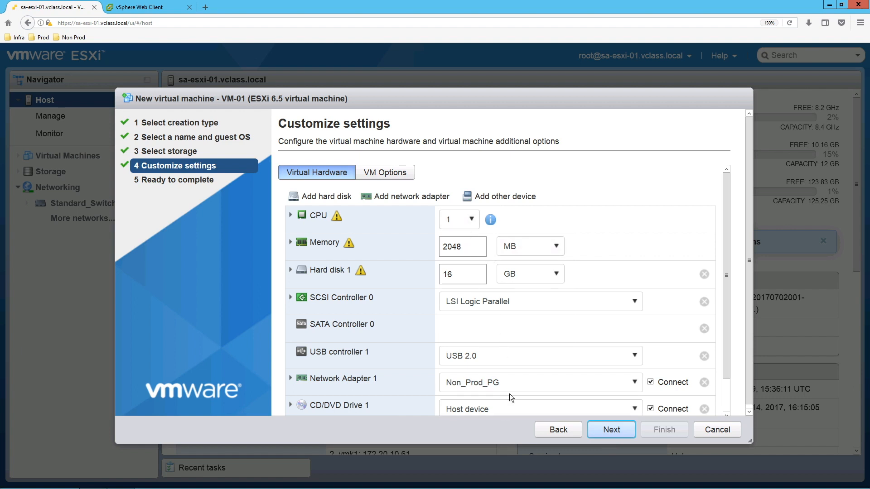
{"action": "scroll", "coordinate": [510, 398], "scroll_direction": "down", "scroll_amount": 1}
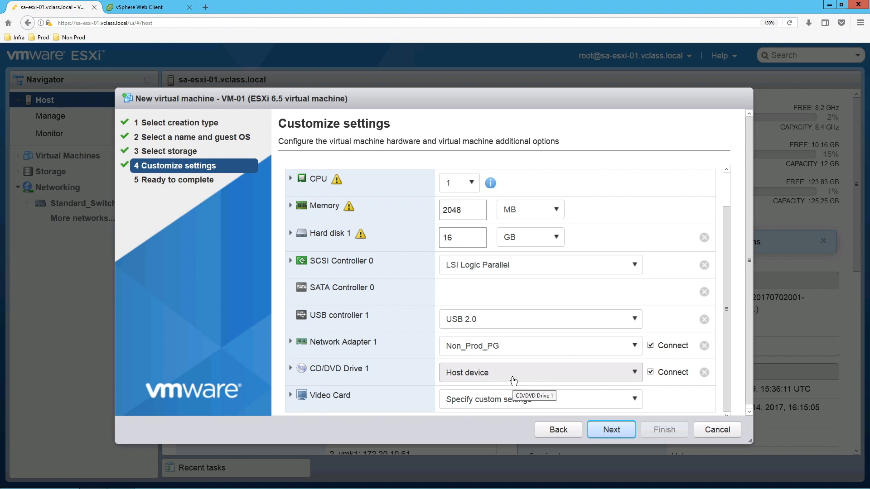
{"action": "left_click", "coordinate": [513, 381]}
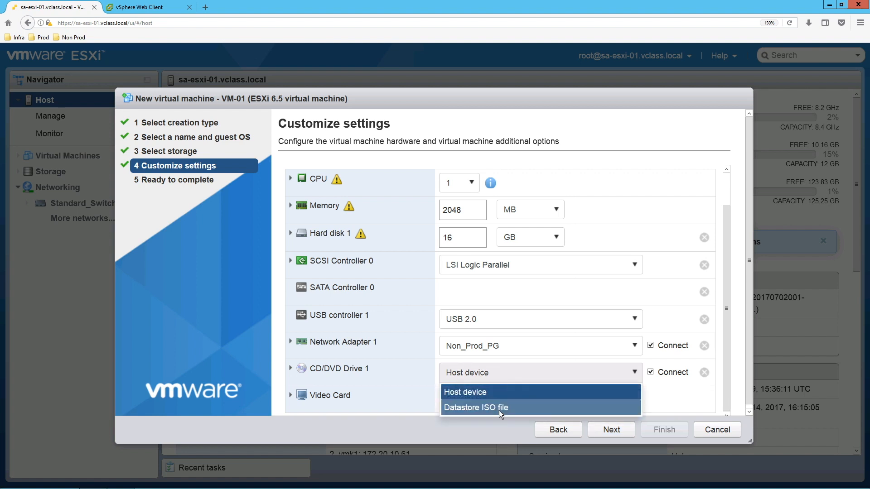
{"action": "left_click", "coordinate": [498, 409]}
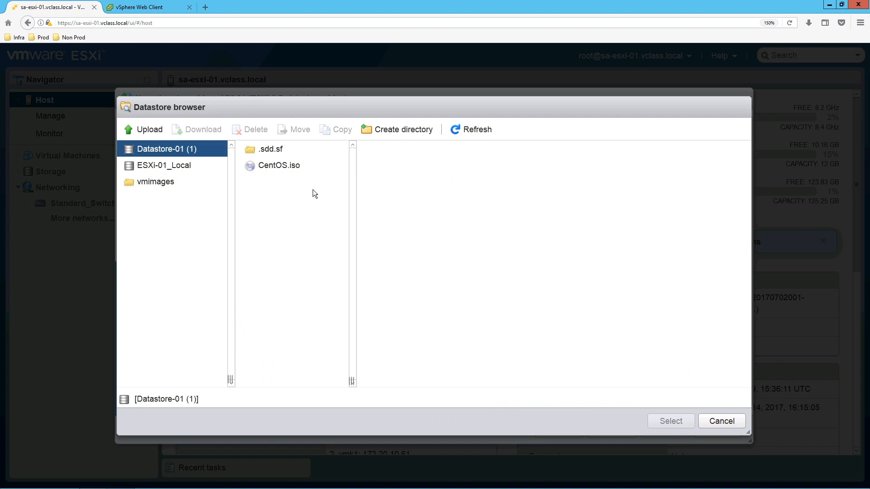
{"action": "left_click", "coordinate": [287, 166]}
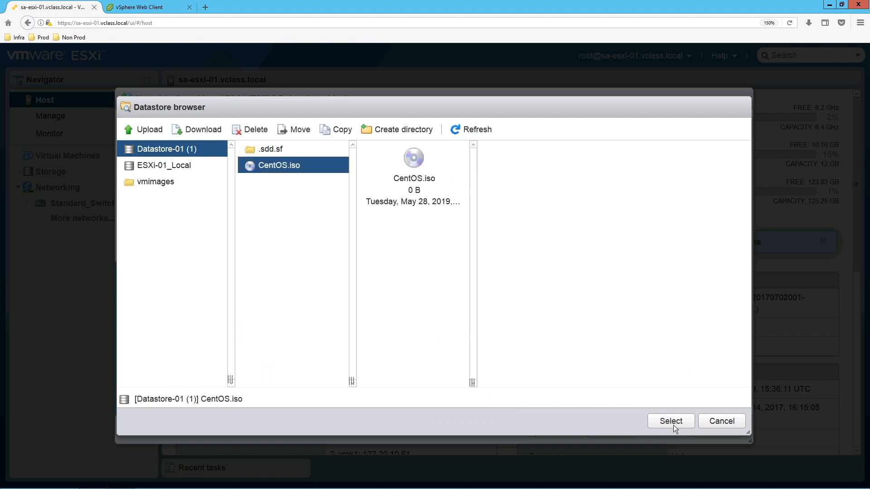
{"action": "left_click", "coordinate": [671, 422]}
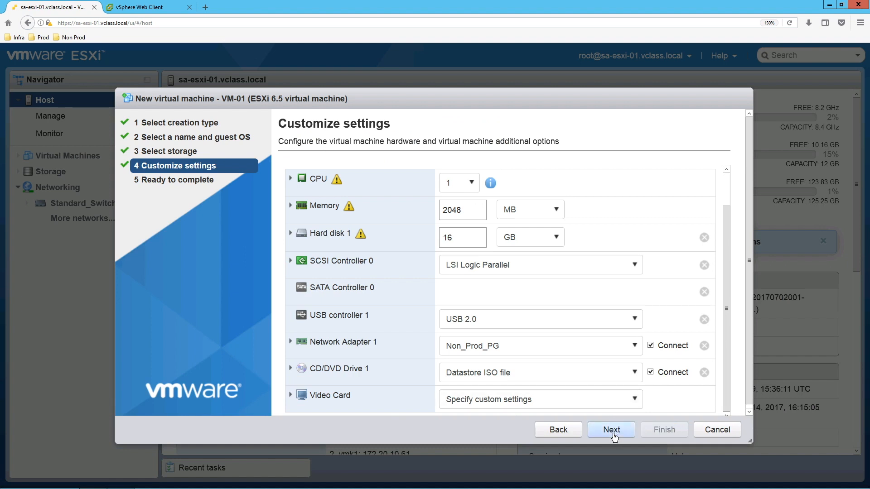
{"action": "left_click", "coordinate": [612, 430]}
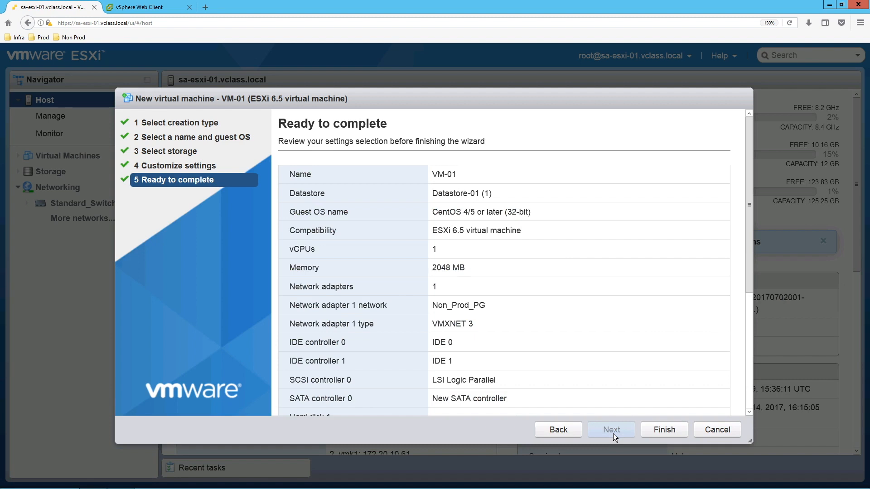
{"action": "left_click", "coordinate": [661, 435]}
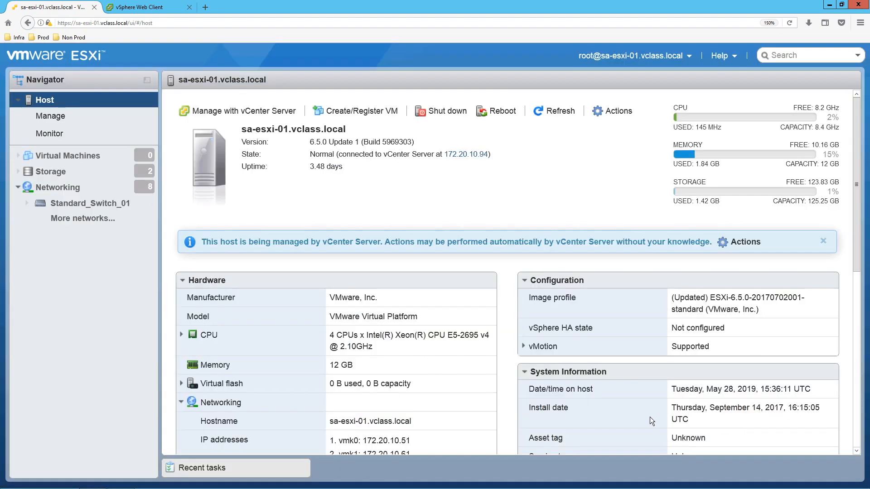
Step: Power on the VM-01 virtual machine and open its browser console
{"action": "left_click", "coordinate": [74, 155]}
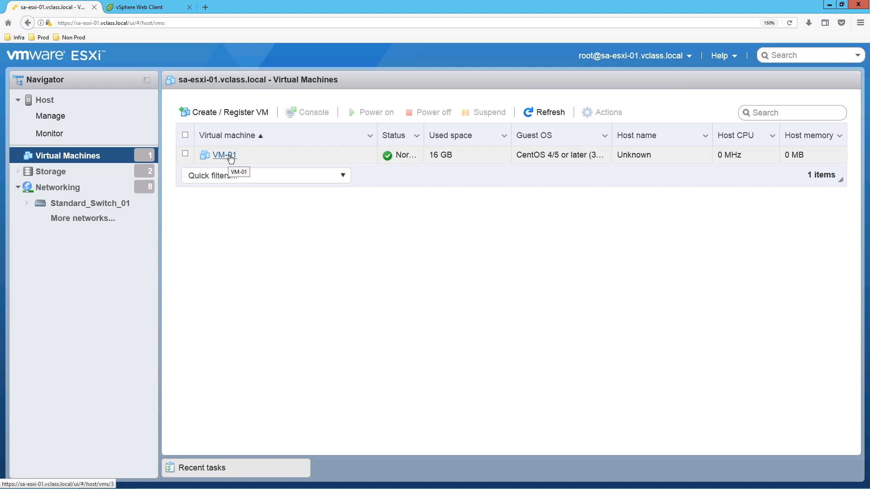
{"action": "left_click", "coordinate": [229, 156]}
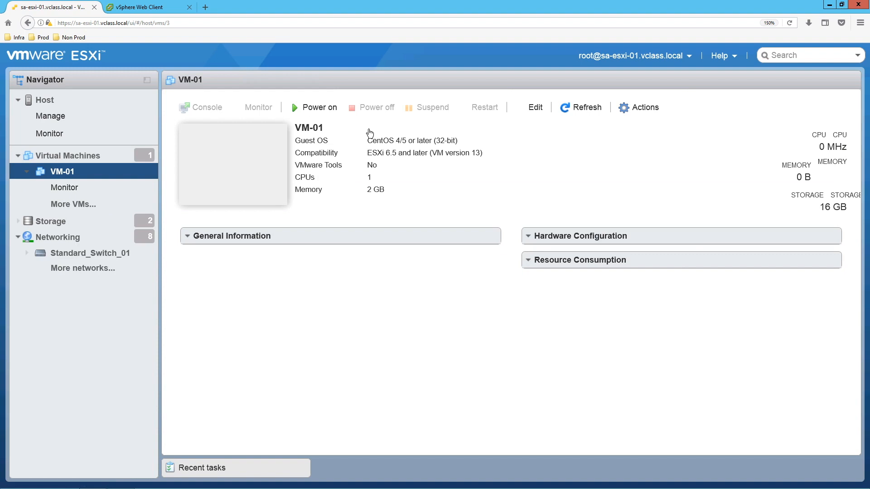
{"action": "left_click", "coordinate": [328, 107]}
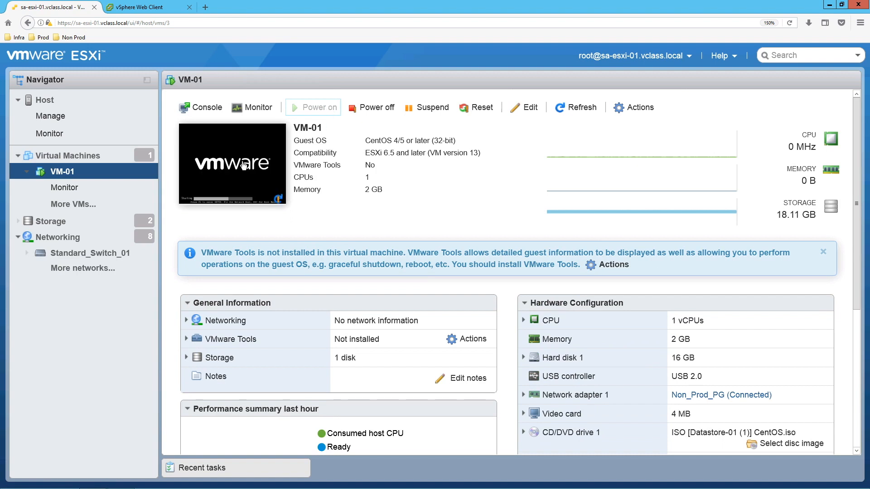
{"action": "left_click", "coordinate": [244, 165]}
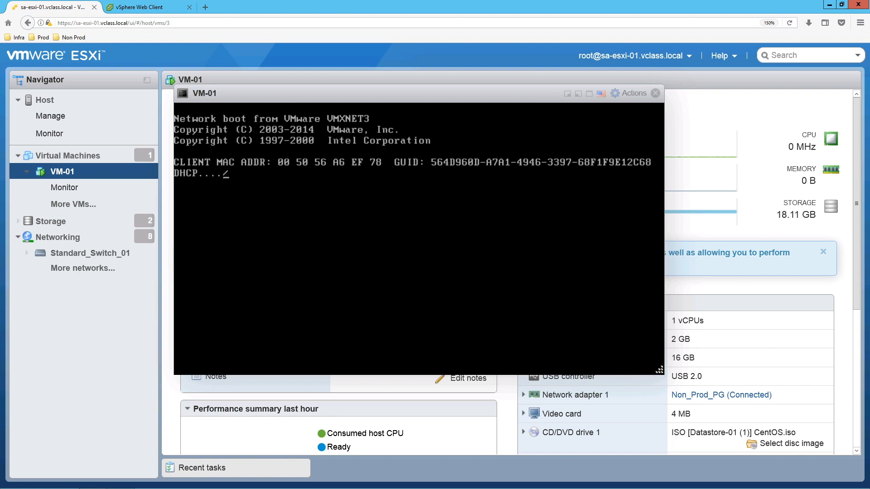
Step: Close the VM-01 console and power off the virtual machine
{"action": "left_click", "coordinate": [654, 96]}
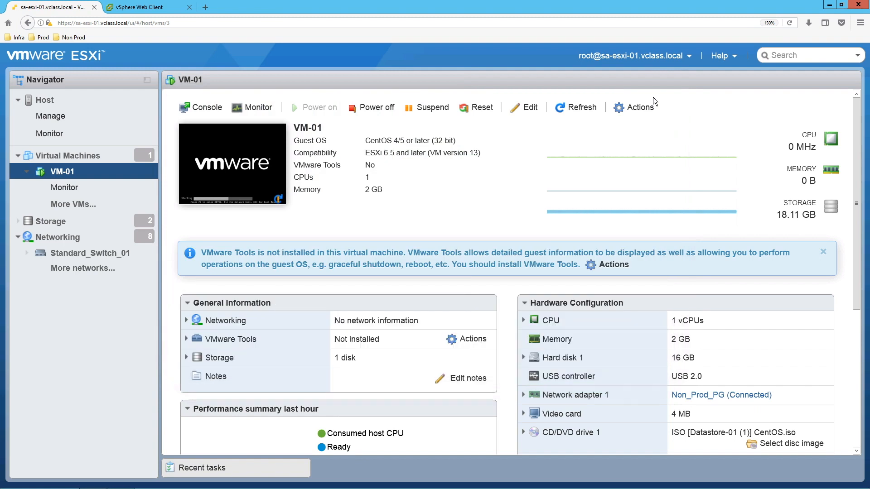
{"action": "left_click", "coordinate": [386, 107]}
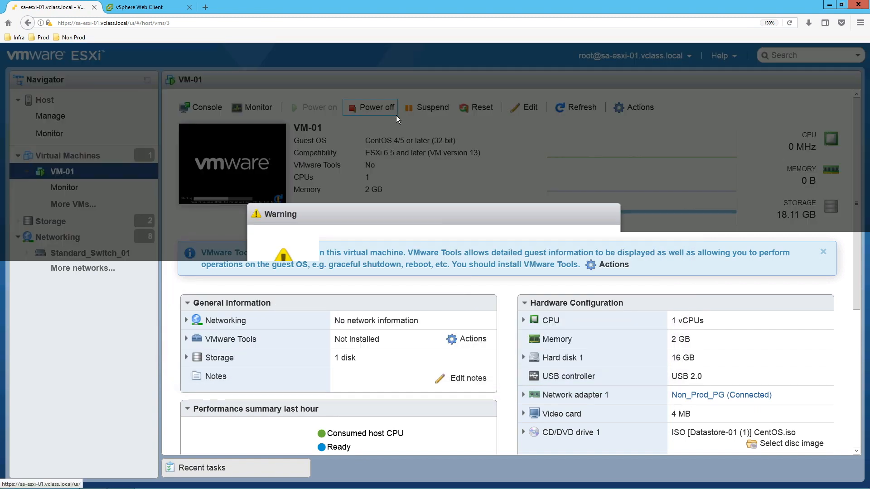
{"action": "left_click", "coordinate": [550, 316]}
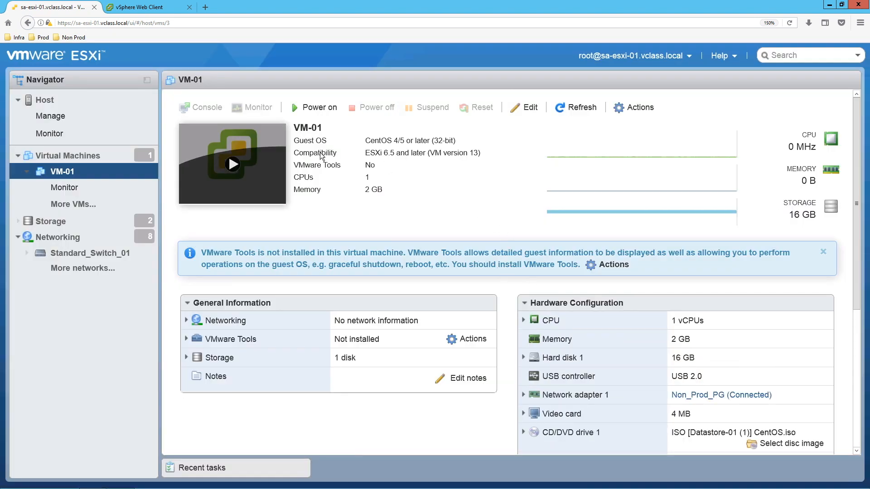
Step: Unregister VM-01 from the host without deleting its files
{"action": "right_click", "coordinate": [98, 173]}
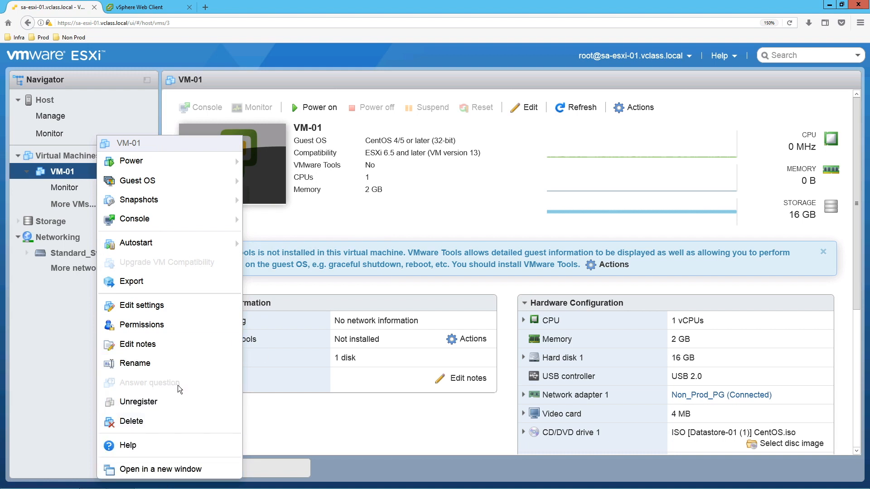
{"action": "left_click", "coordinate": [147, 406]}
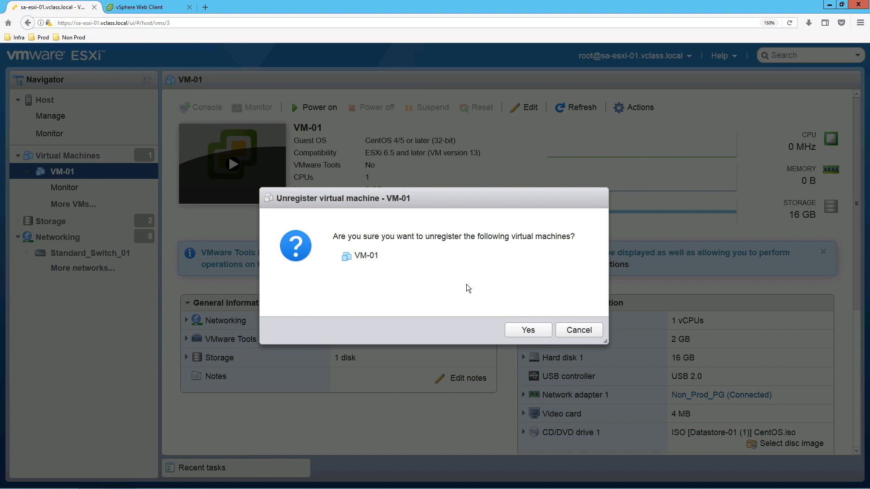
{"action": "left_click", "coordinate": [534, 335]}
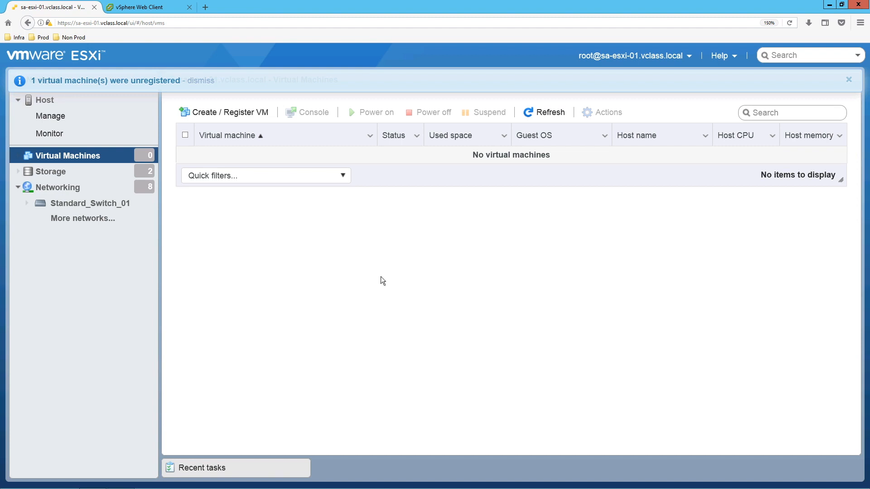
Step: Register the existing virtual machine from VM-01.vmx in the VM-01 folder on Datastore-01 (1)
{"action": "left_click", "coordinate": [52, 173]}
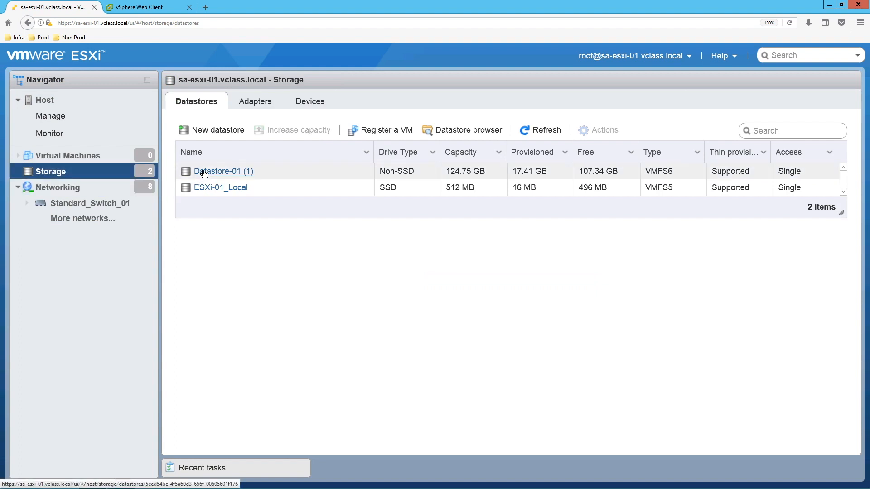
{"action": "right_click", "coordinate": [204, 174]}
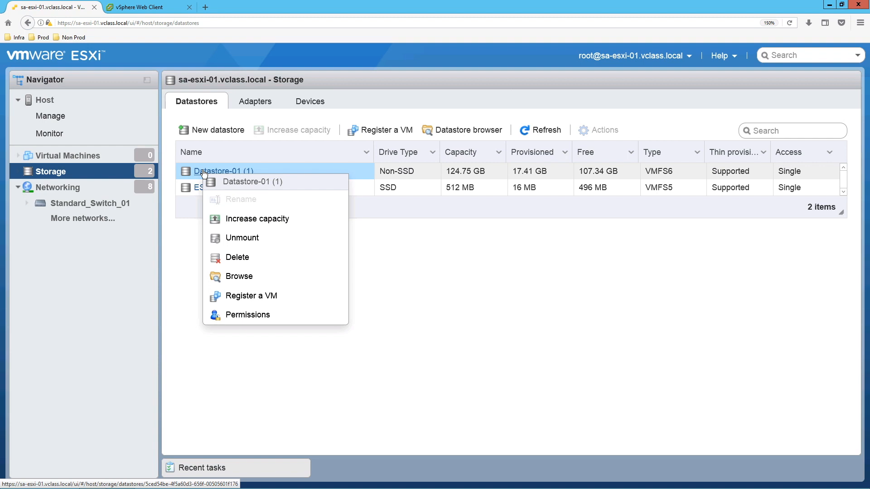
{"action": "left_click", "coordinate": [270, 298]}
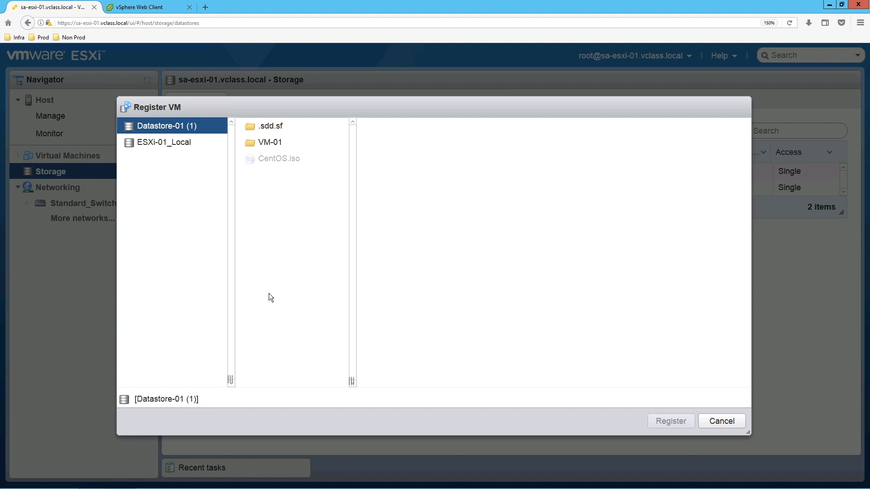
{"action": "left_click", "coordinate": [267, 144]}
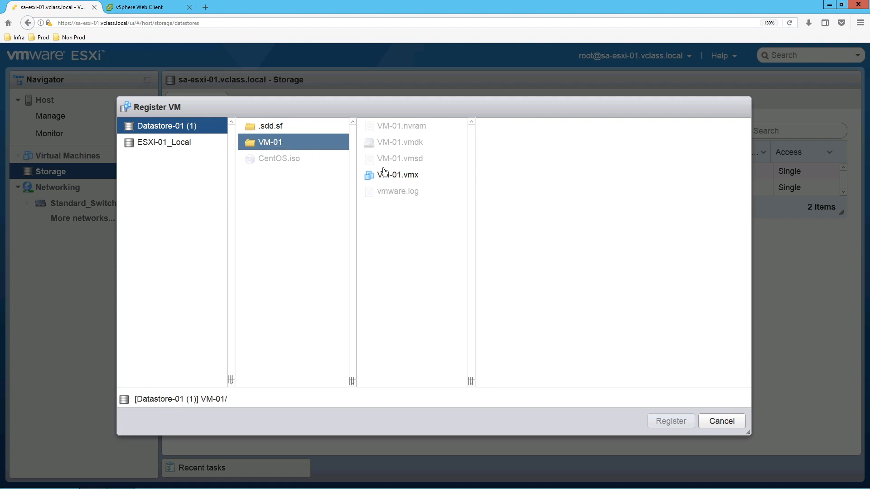
{"action": "left_click", "coordinate": [404, 183]}
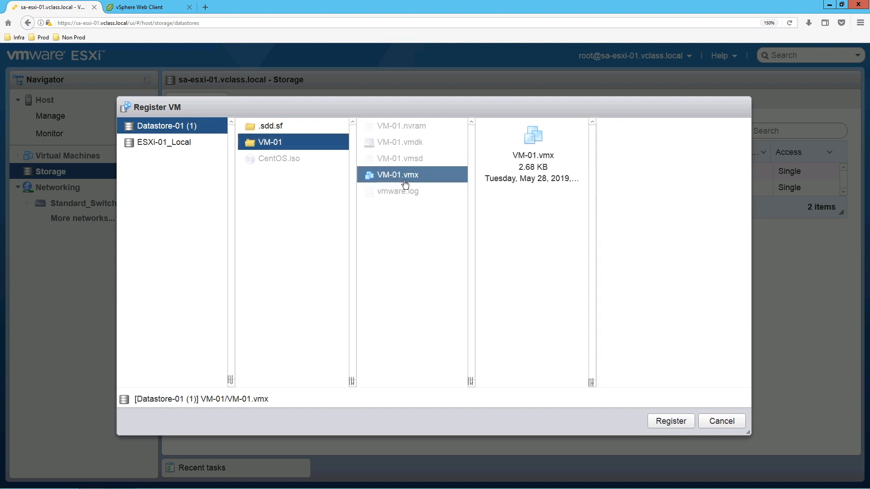
{"action": "left_click", "coordinate": [683, 426]}
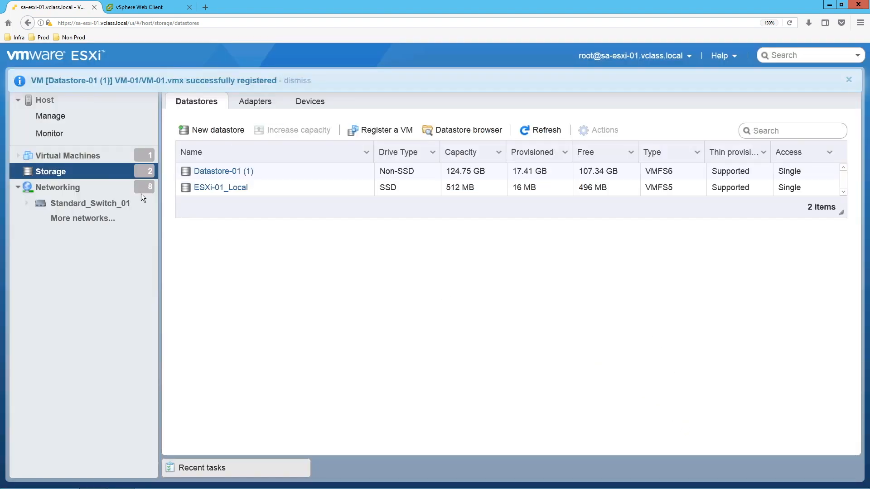
Step: Delete the VM-01 virtual machine from the host's virtual machine list
{"action": "left_click", "coordinate": [91, 156]}
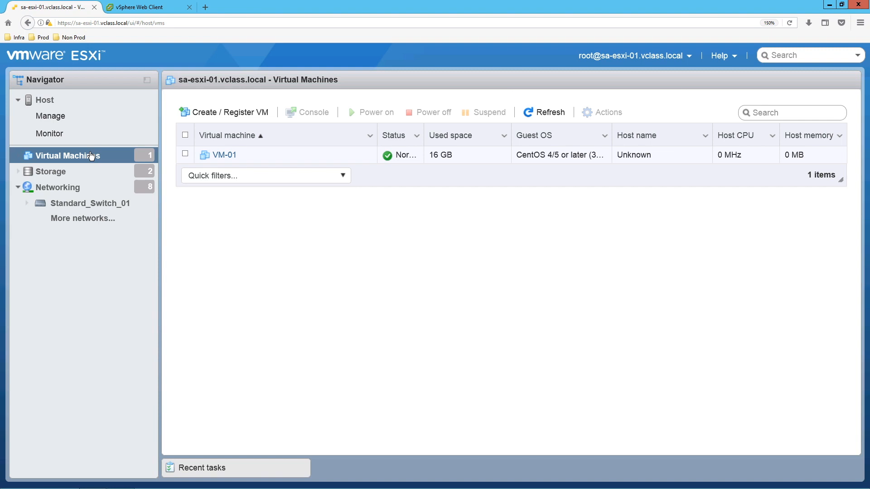
{"action": "left_click", "coordinate": [221, 159]}
{"action": "right_click", "coordinate": [221, 163]}
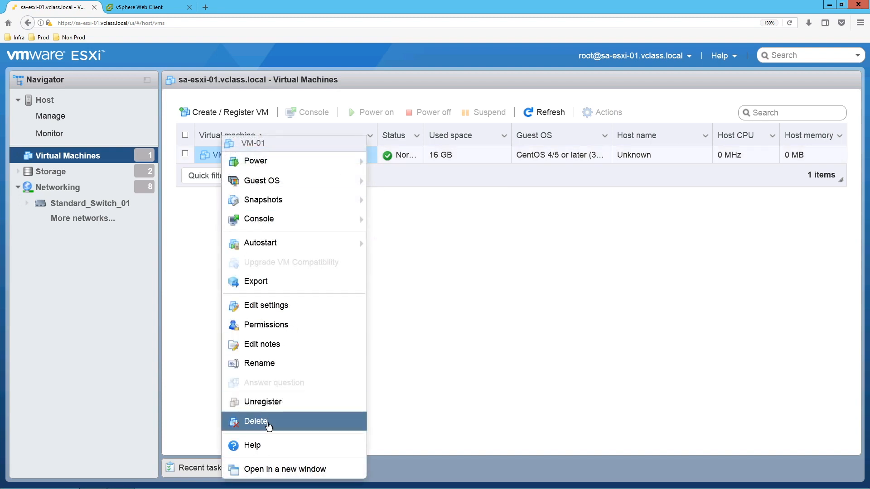
{"action": "left_click", "coordinate": [268, 426]}
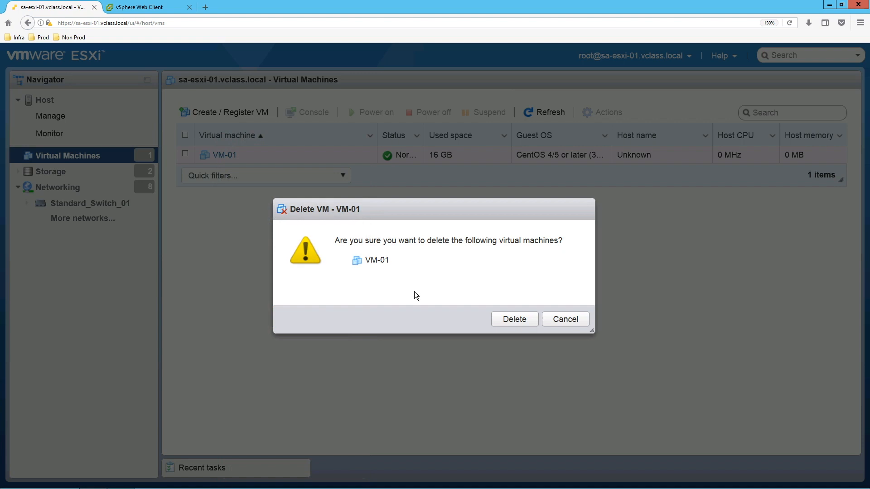
{"action": "left_click", "coordinate": [525, 316]}
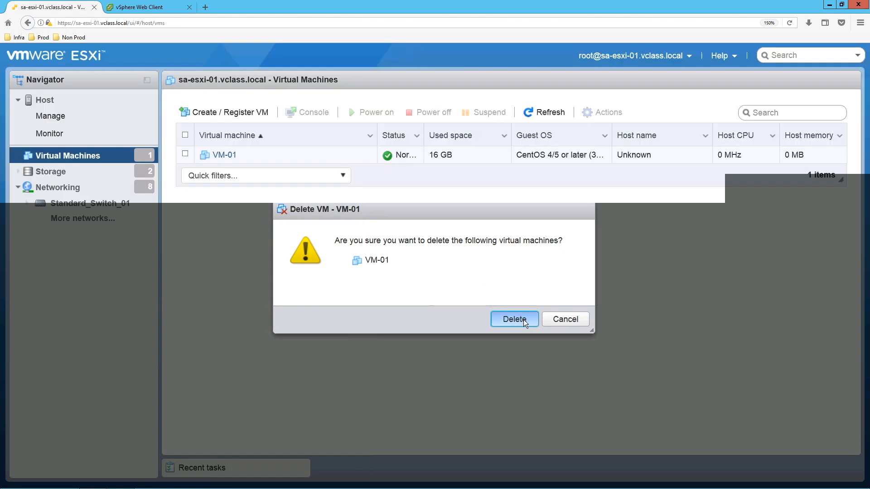